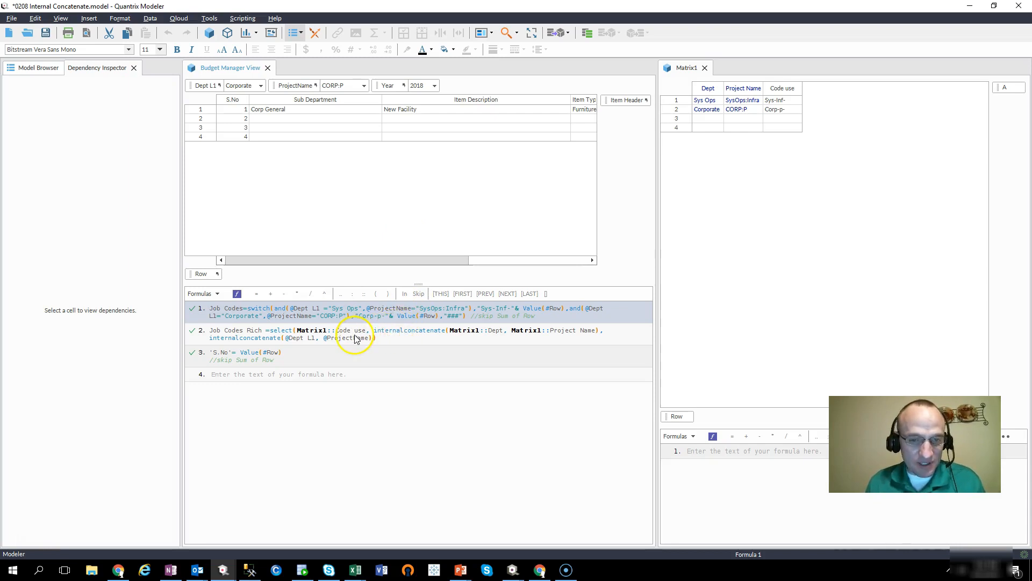
- Break the Job Codes formula onto new lines after "switch(" and before the second and( condition for Corporate
left_click(274, 313)
key("Return")
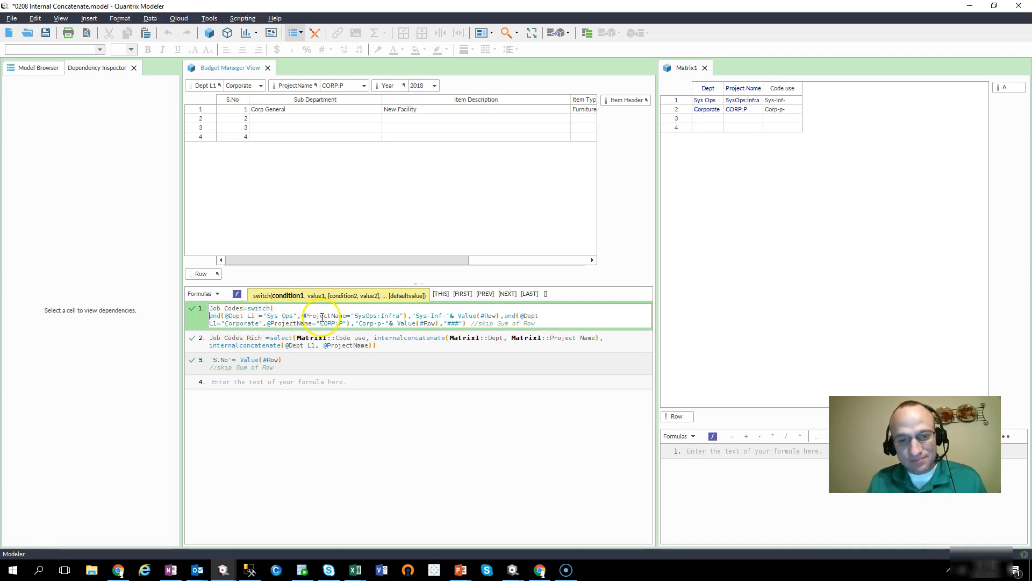
left_click(409, 316)
type(",")
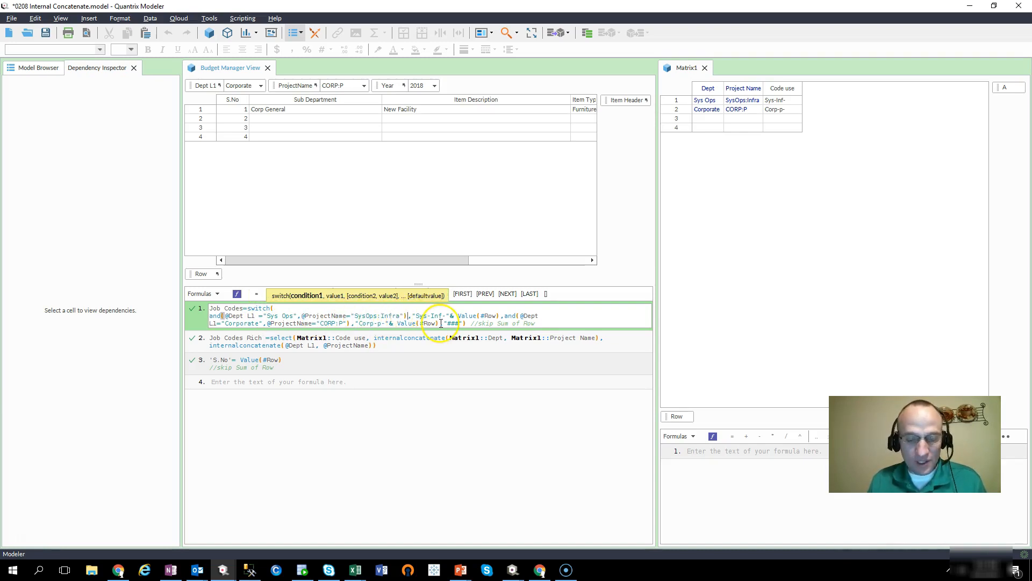
key("Right")
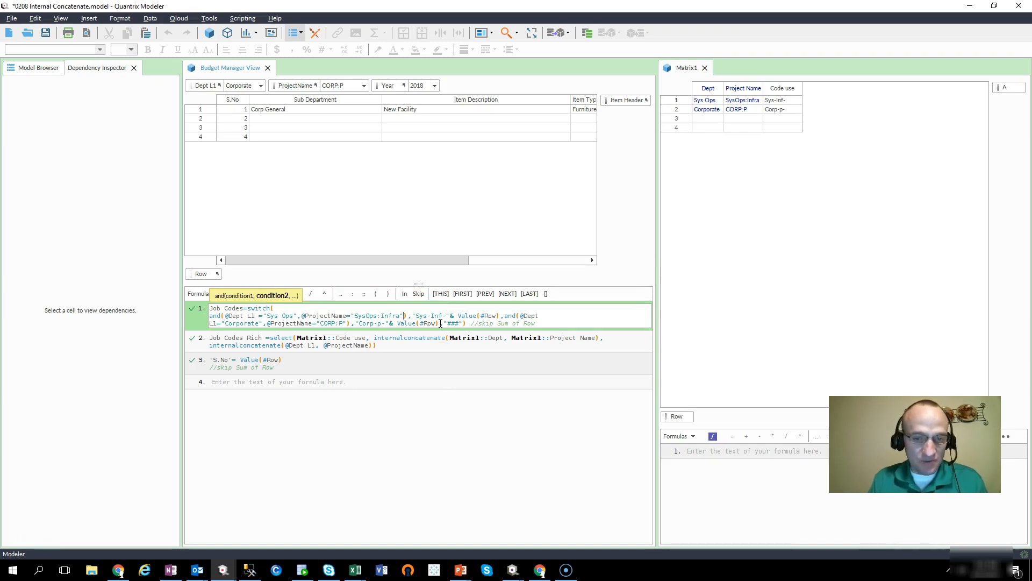
key("Right")
key("Right")
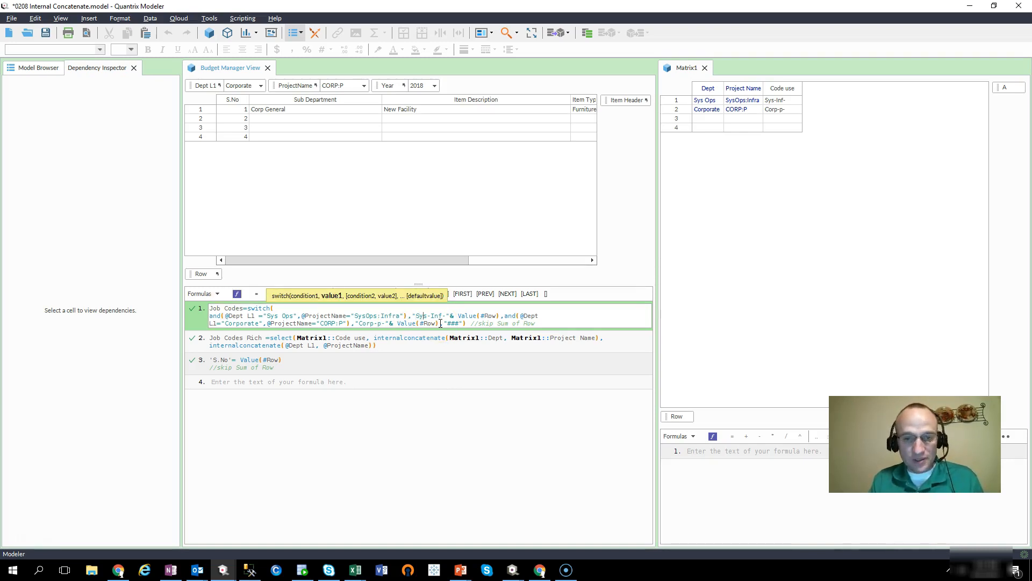
key("Left")
key("Left")
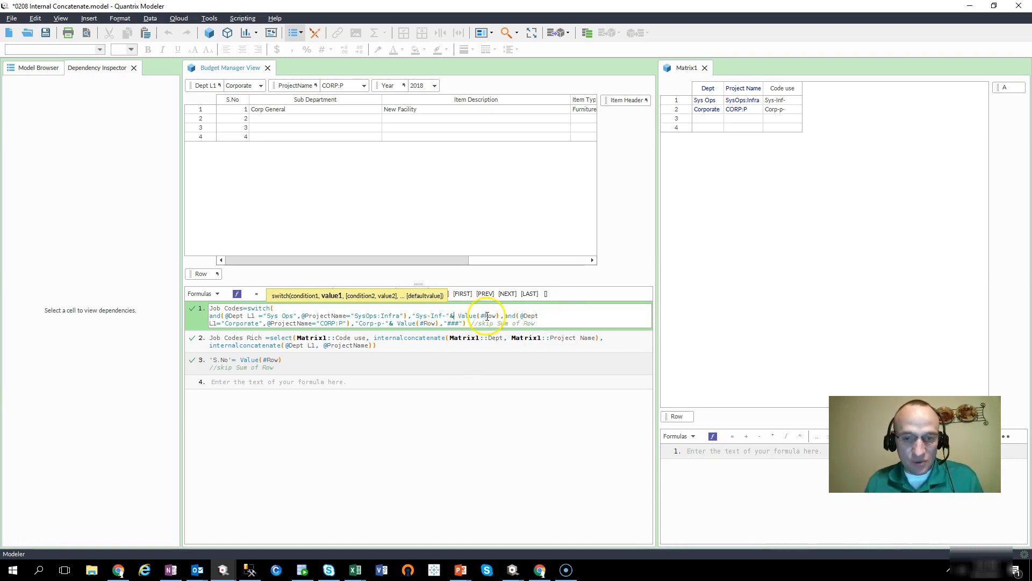
left_click(505, 316)
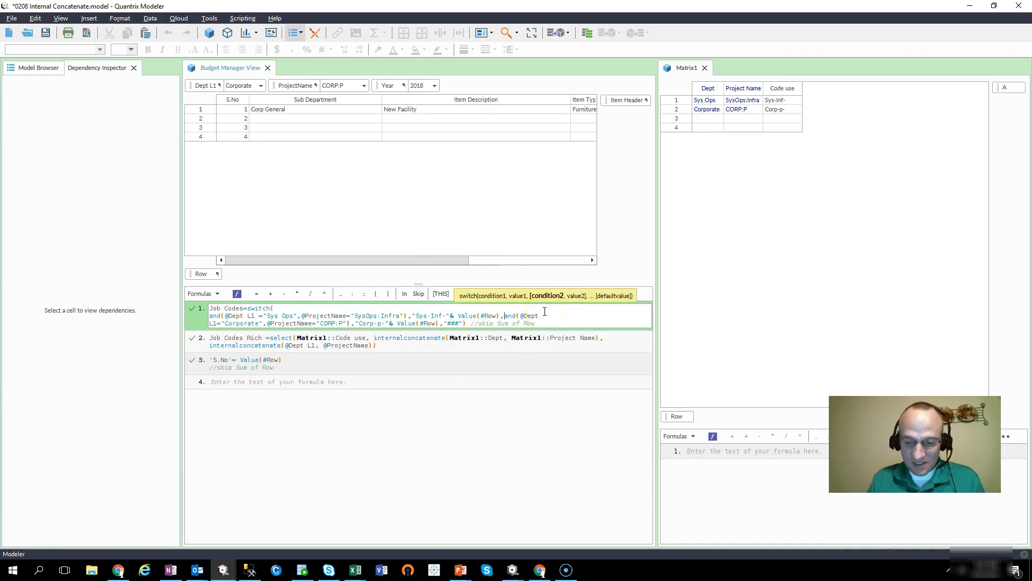
key("Return")
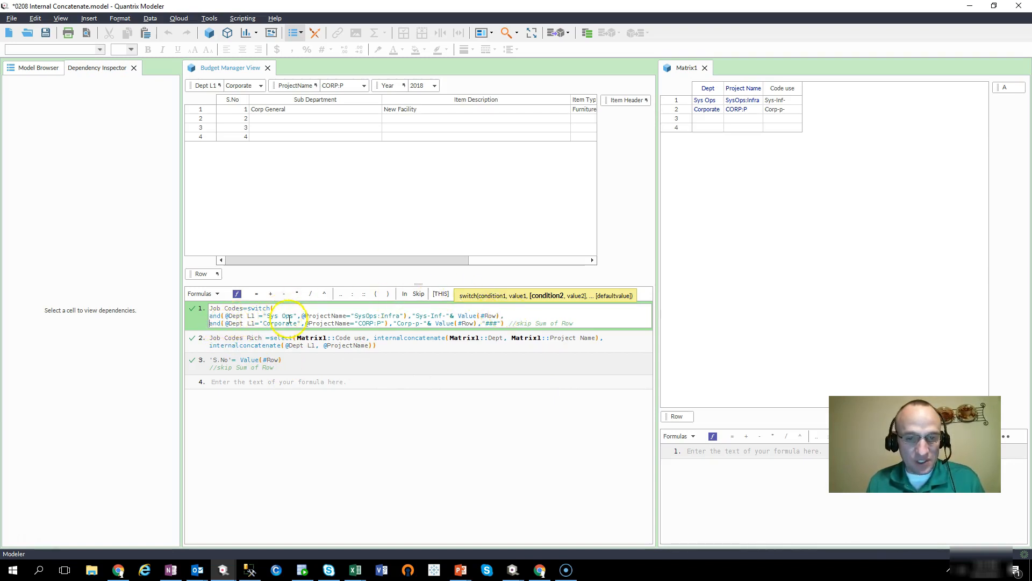
- Put the "###" default value and the closing parenthesis of the Job Codes switch formula on separate lines
left_click(478, 323)
left_click(481, 324)
left_click_drag(478, 324, 500, 321)
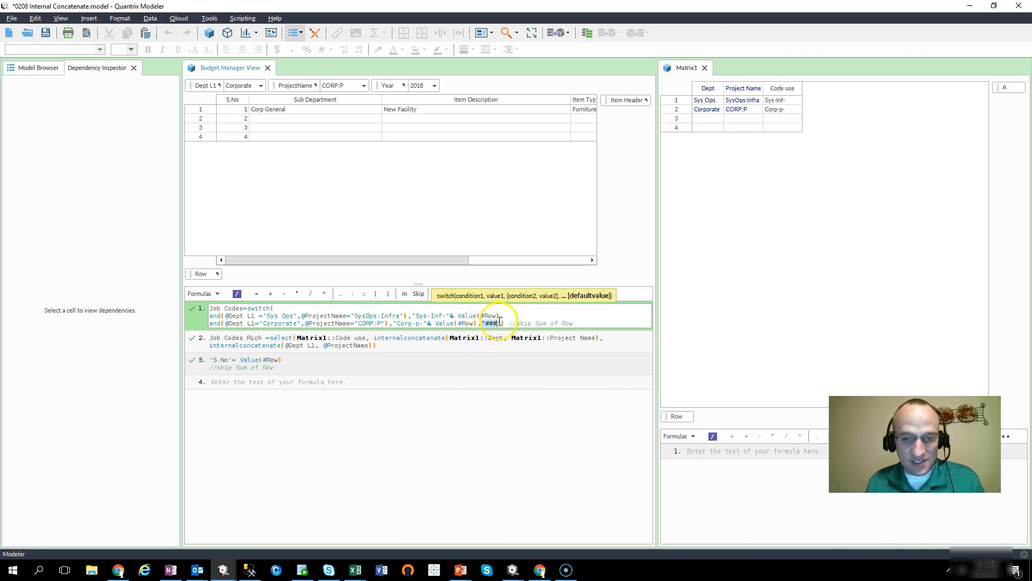
left_click(482, 323)
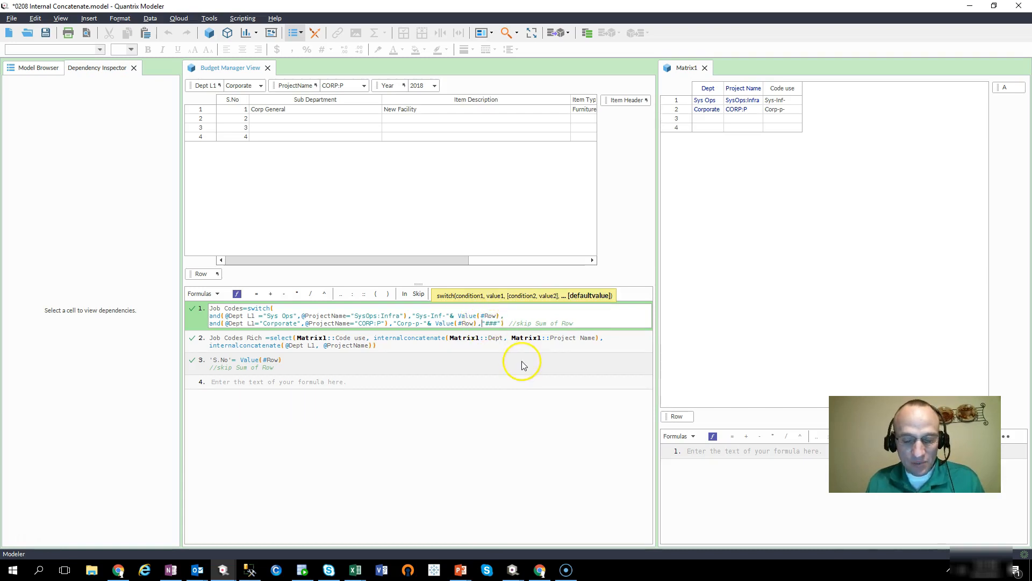
key("Return")
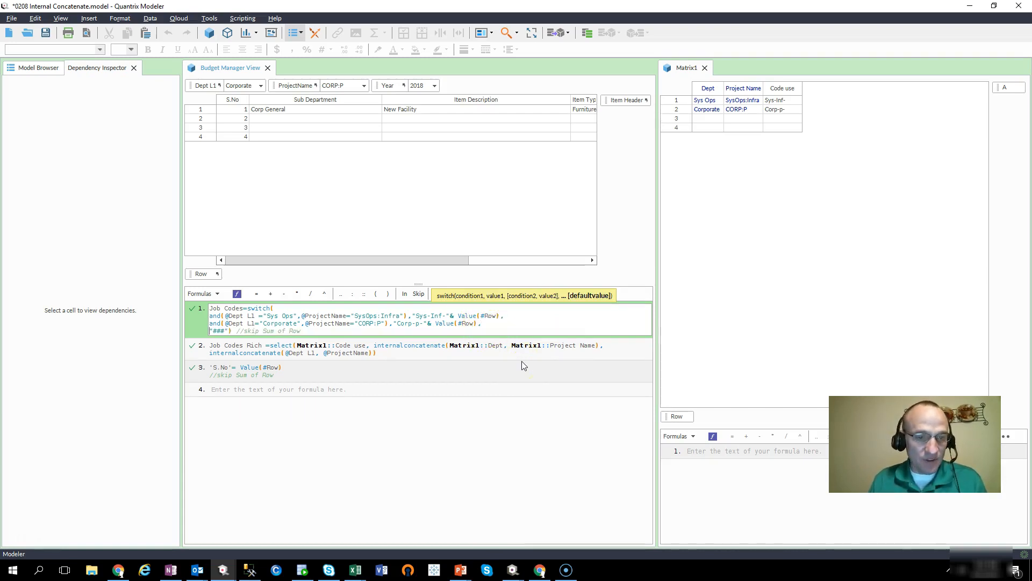
left_click(229, 330)
key("Right")
key("Left")
key("Return")
left_click(211, 337)
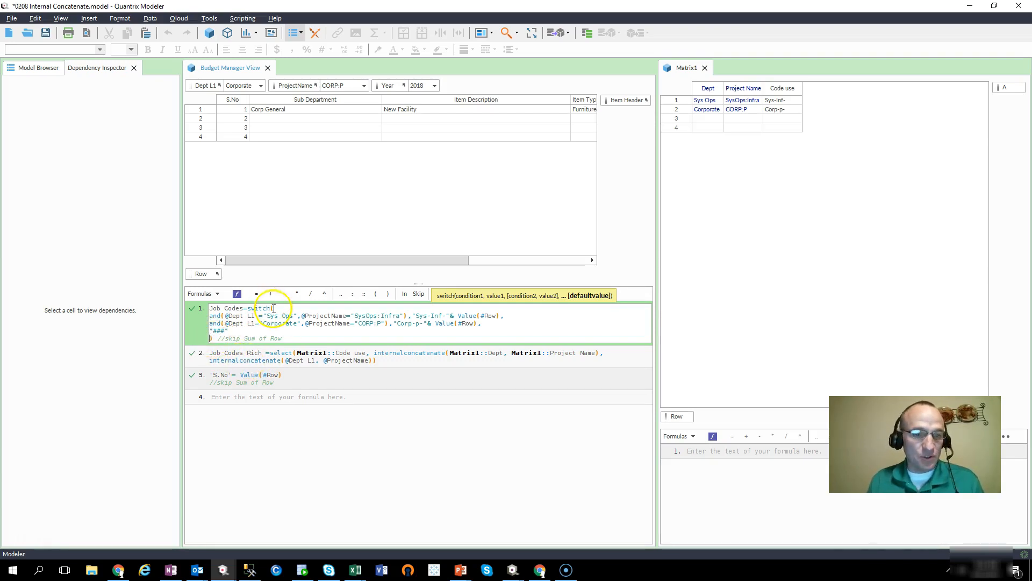
key("Right")
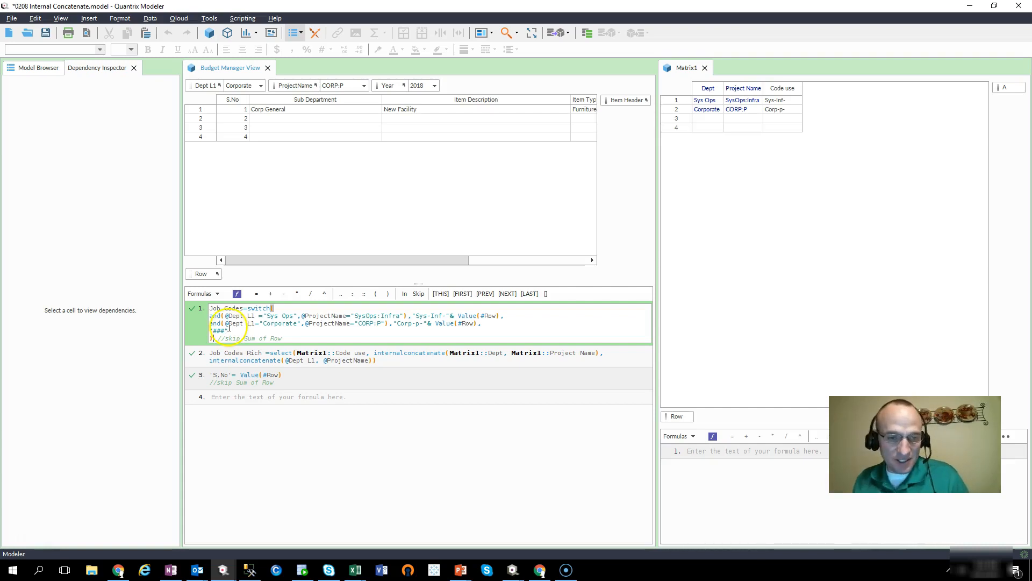
- Try different tab indents in front of the "Sys Ops" and( condition line of the Job Codes formula
left_click(212, 317)
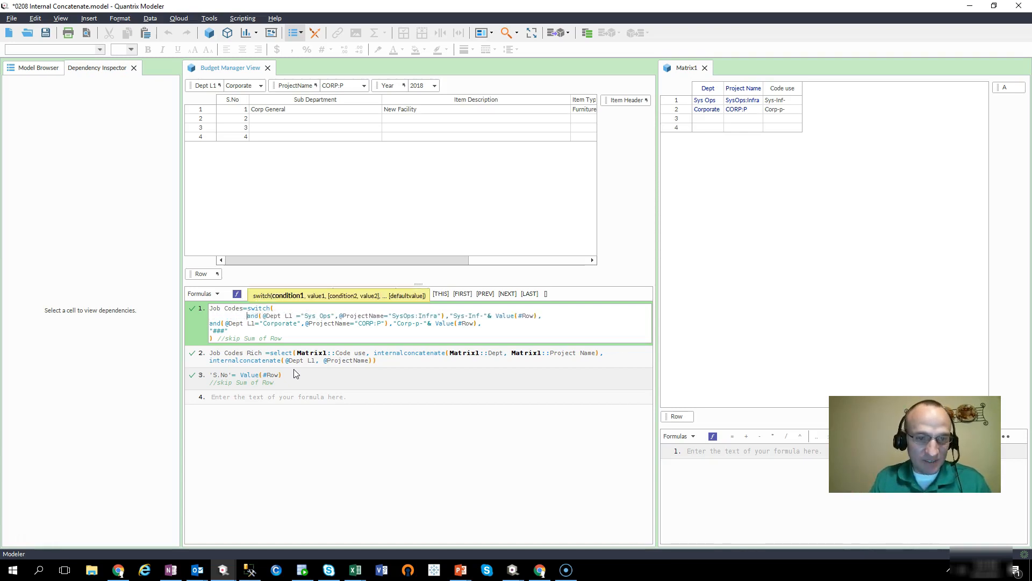
key("BackSpace")
key("BackSpace")
key("BackSpace")
key("BackSpace")
key("BackSpace")
key("BackSpace")
key("BackSpace")
key("BackSpace")
key("BackSpace")
key("BackSpace")
key("BackSpace")
key("BackSpace")
key("BackSpace")
key("BackSpace")
key("BackSpace")
key("BackSpace")
key("BackSpace")
key("BackSpace")
key("BackSpace")
key("BackSpace")
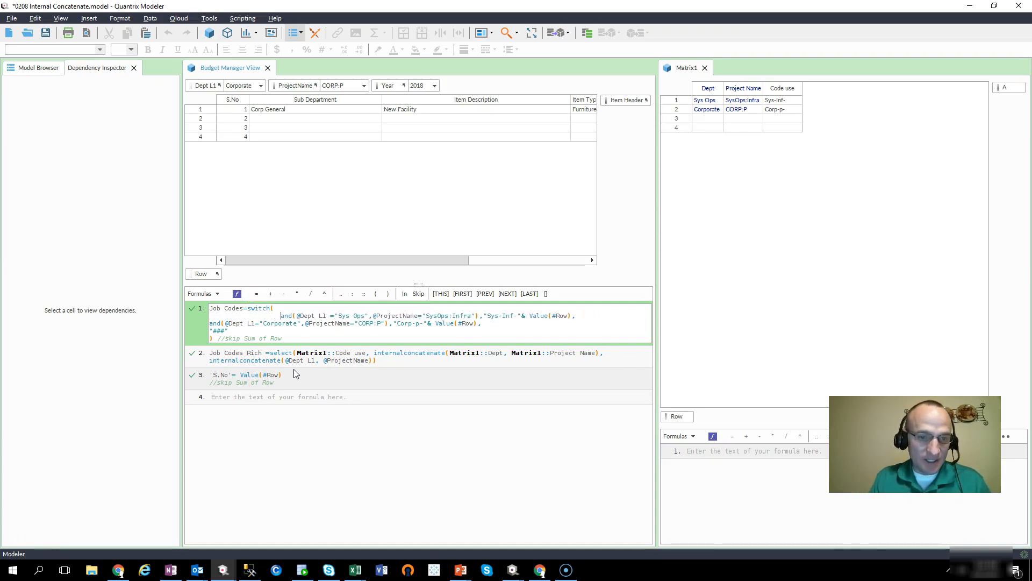
key("BackSpace")
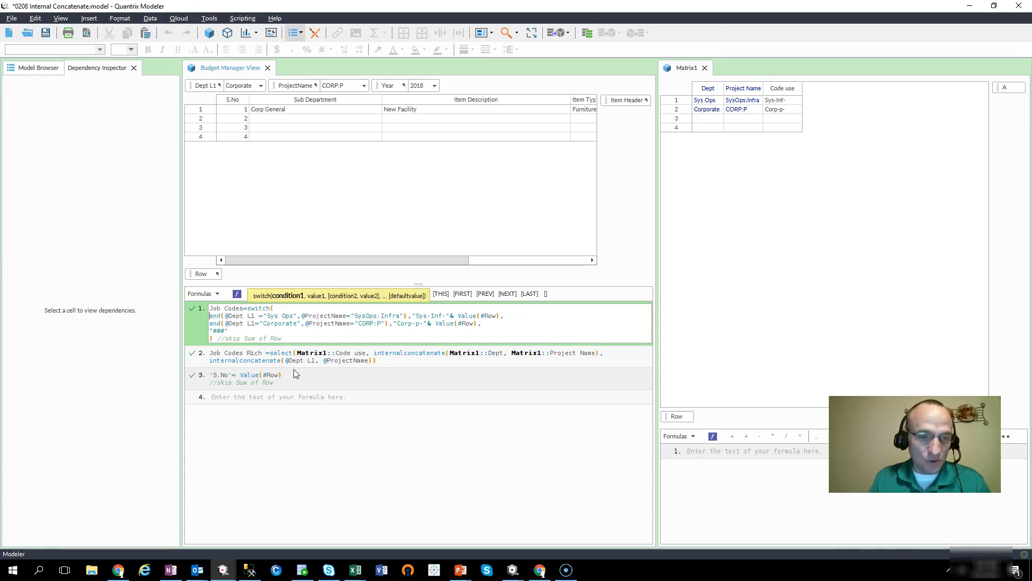
key("Tab")
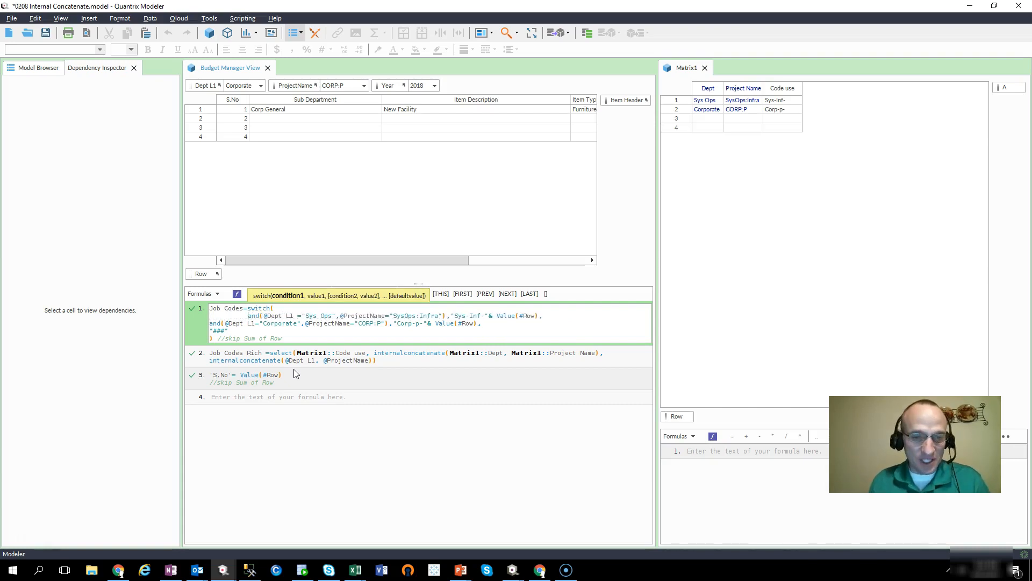
key("Tab")
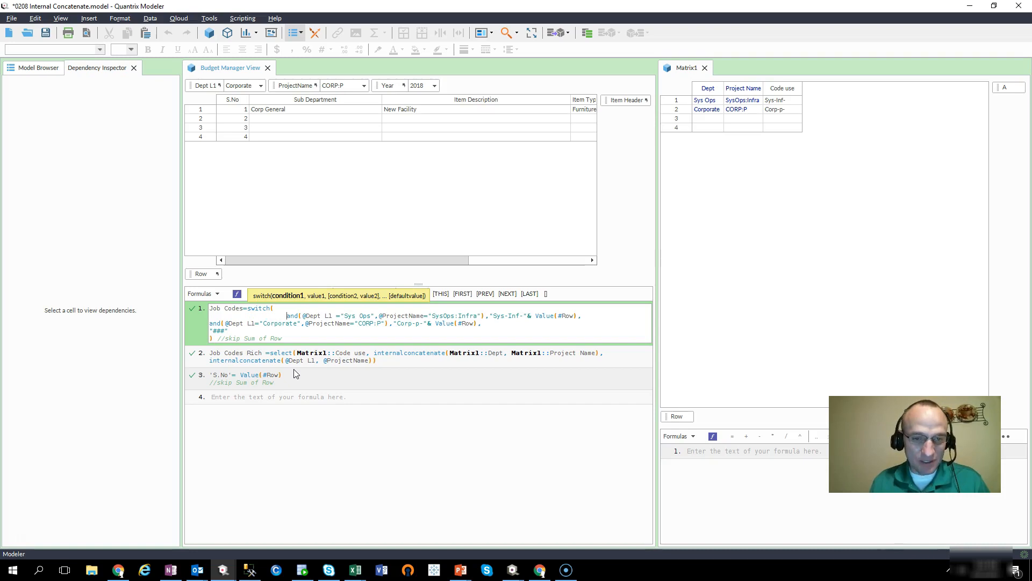
key("Tab")
key("BackSpace")
key("BackSpace")
key("BackSpace")
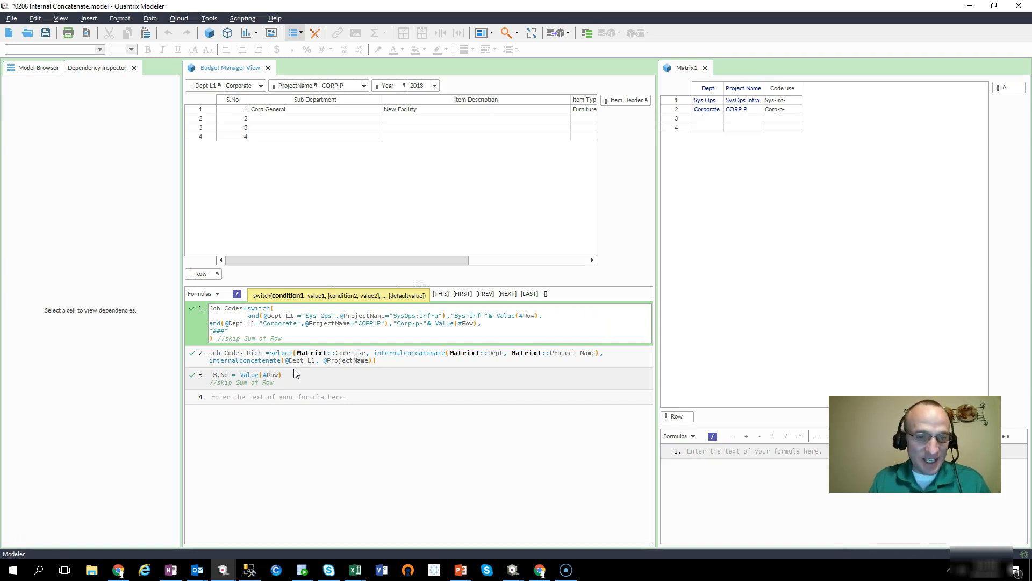
- Try one-tab and two-tab indents in front of the "Corporate" and( condition line of the Job Codes formula
key("Tab")
key("Tab")
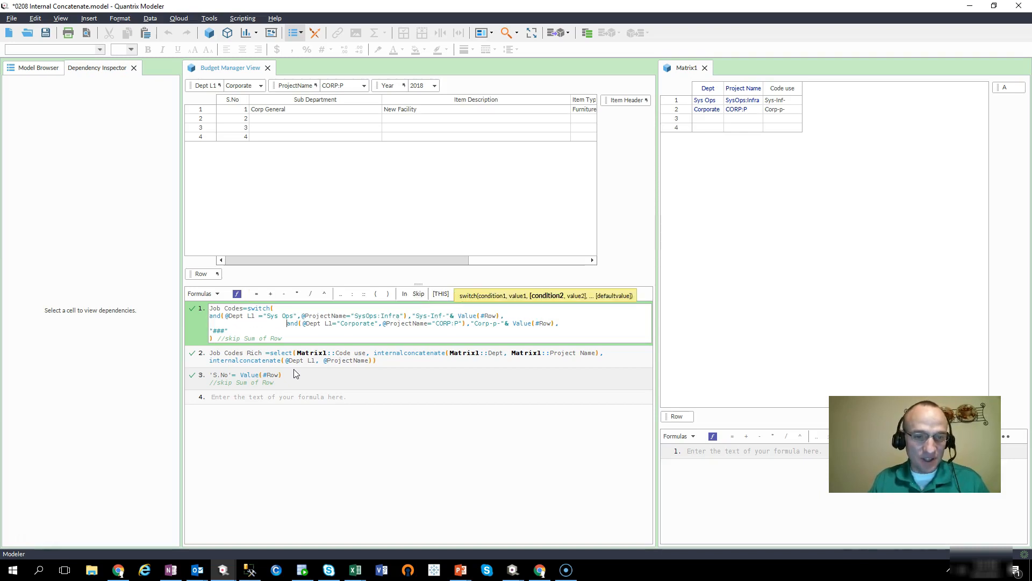
key("BackSpace")
key("BackSpace")
key("Tab")
key("Tab")
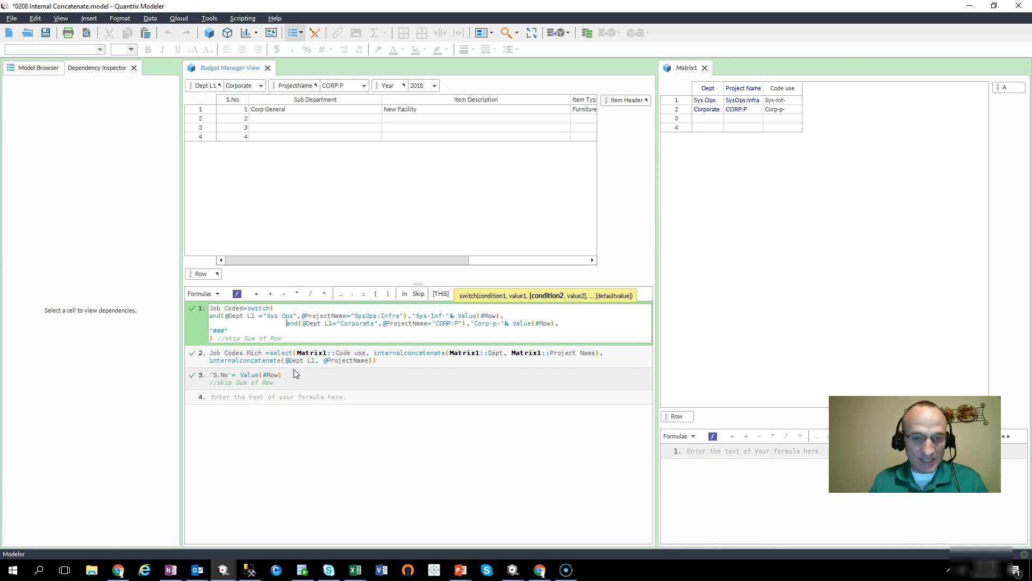
key("BackSpace")
key("BackSpace")
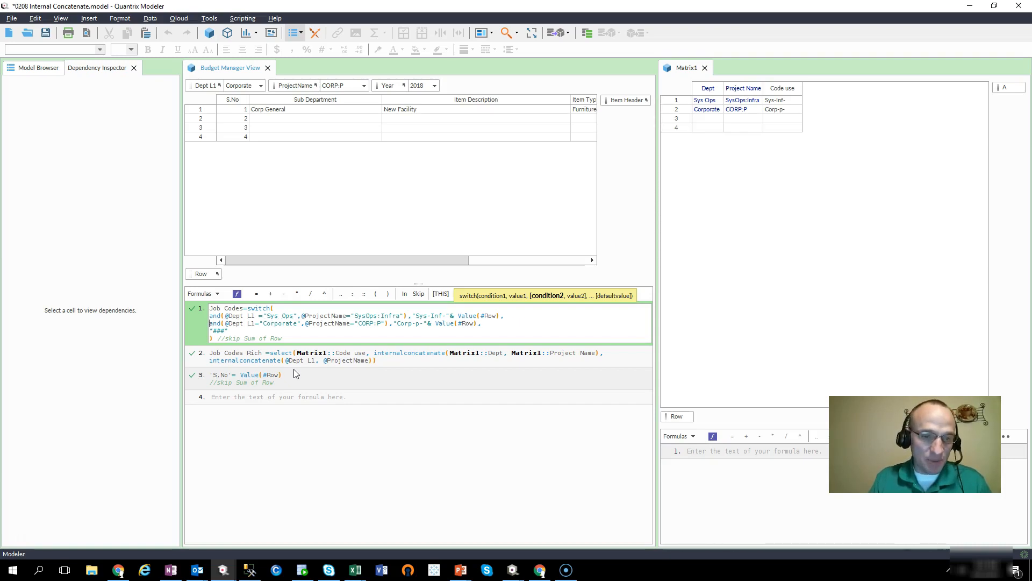
key("Tab")
key("BackSpace")
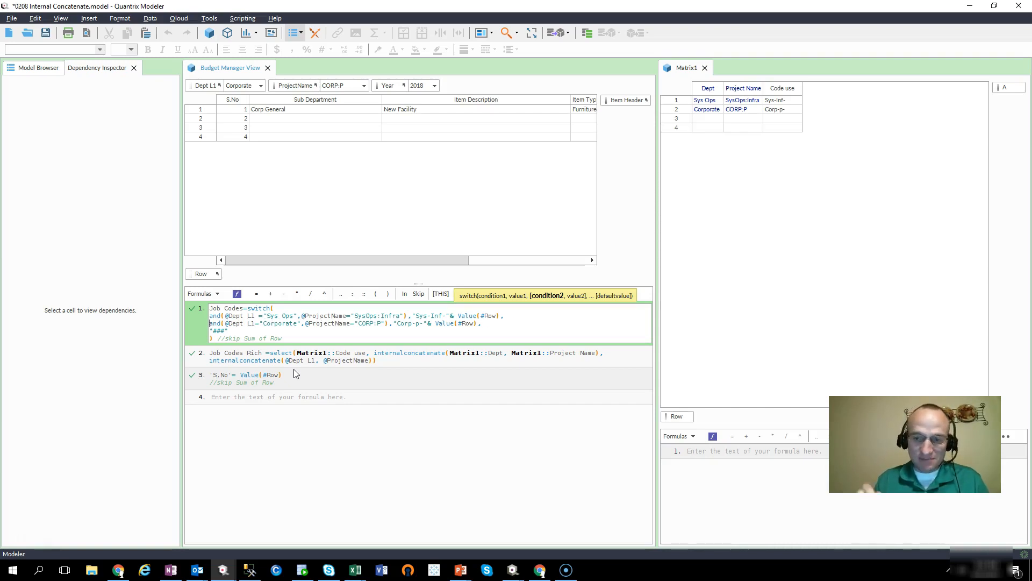
key("Tab")
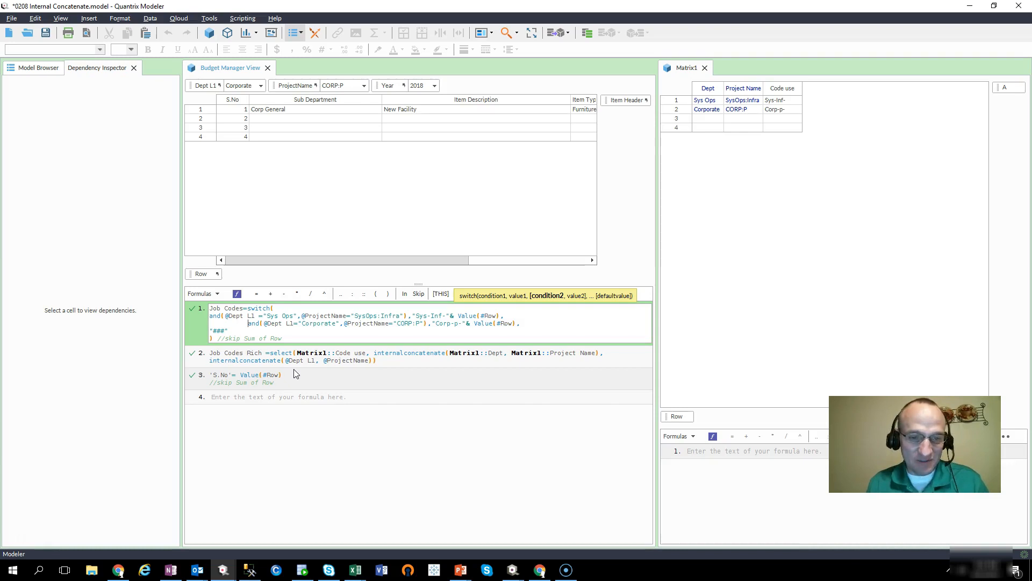
key("BackSpace")
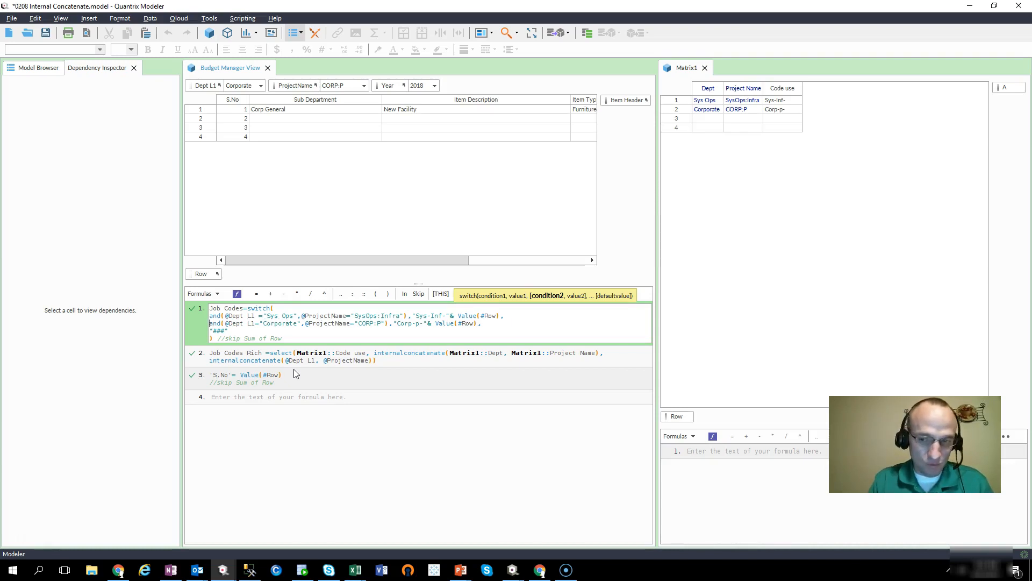
- Indent the "Corporate" and "Sys Ops" condition lines of the Job Codes formula by one tab each
key("Tab")
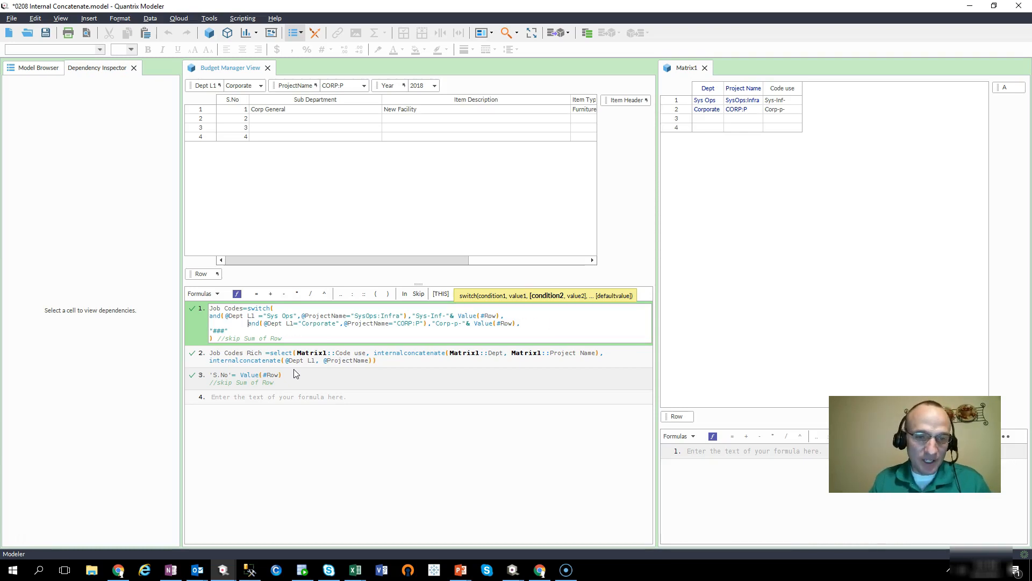
key("Up")
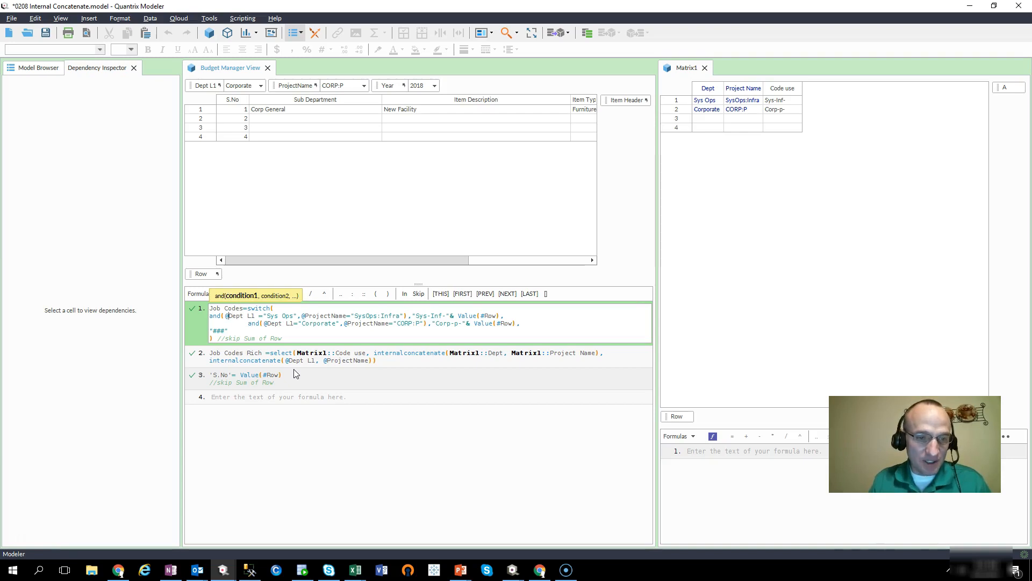
key("Home")
key("Tab")
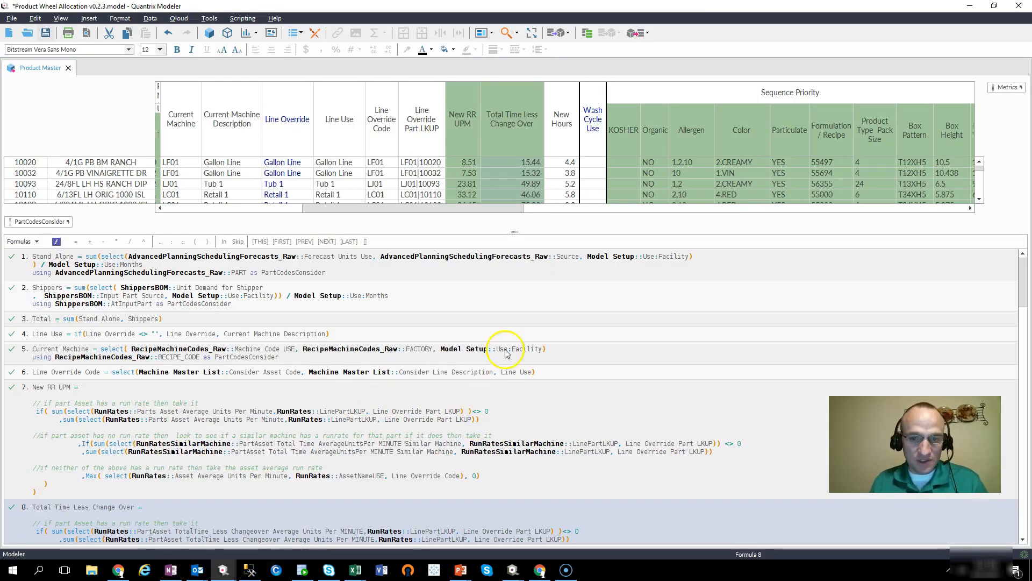
- Enlarge the formula area of the Product Master matrix and select the New RR UPM formula
left_click_drag(515, 233, 515, 173)
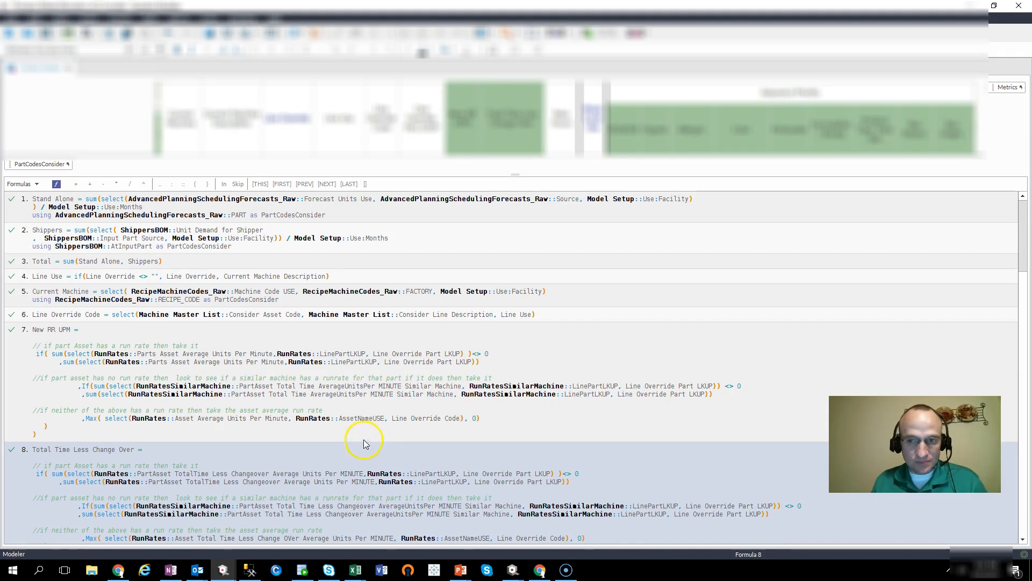
left_click(74, 367)
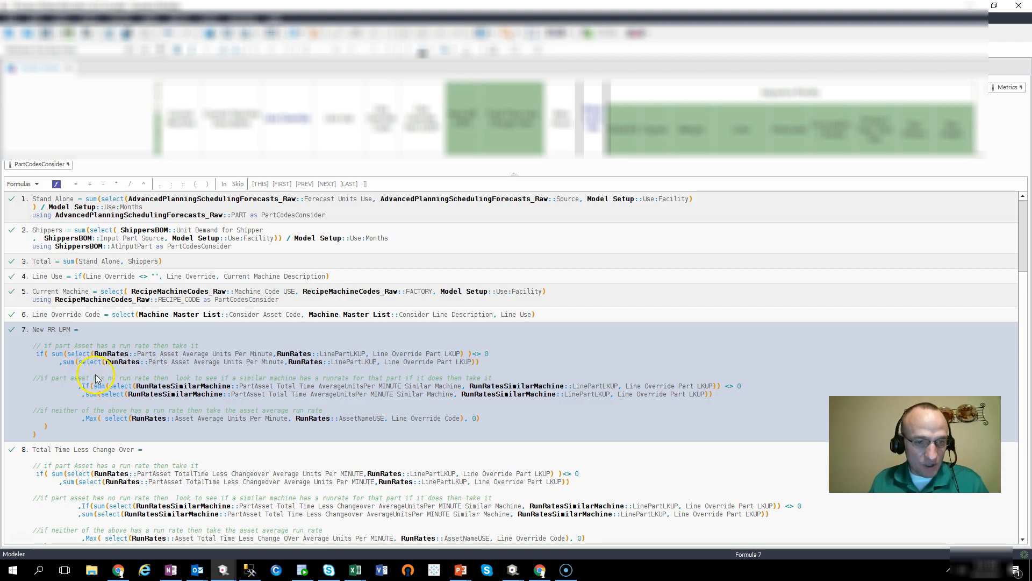
left_click(41, 367)
key("Down")
key("Down")
key("Escape")
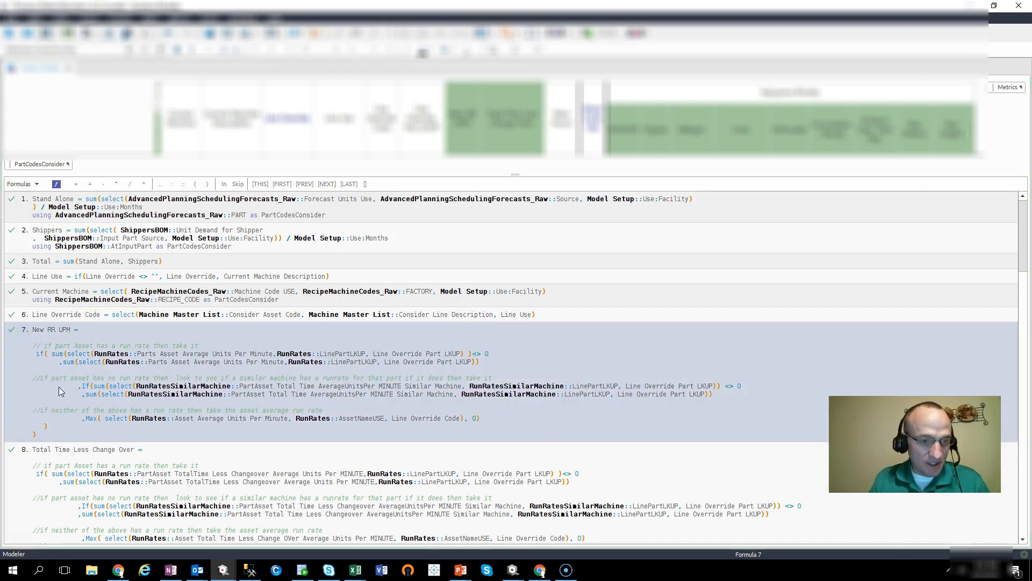
- Replace the spacing before the first ",sum(" line of the New RR UPM formula with a single tab indent
left_click(60, 397)
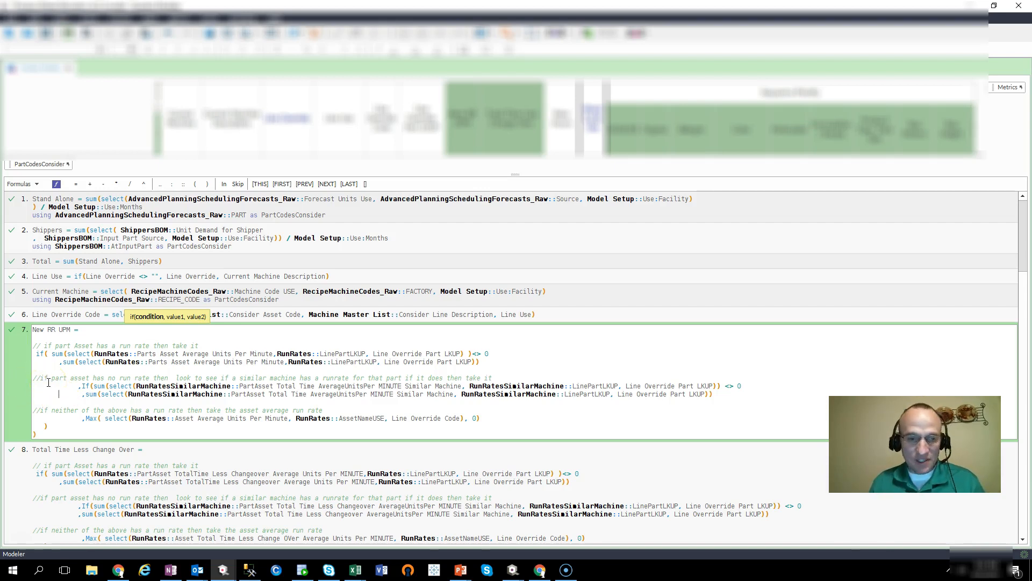
left_click(50, 362)
left_click(90, 386)
key("BackSpace")
key("BackSpace")
key("BackSpace")
key("BackSpace")
key("Tab")
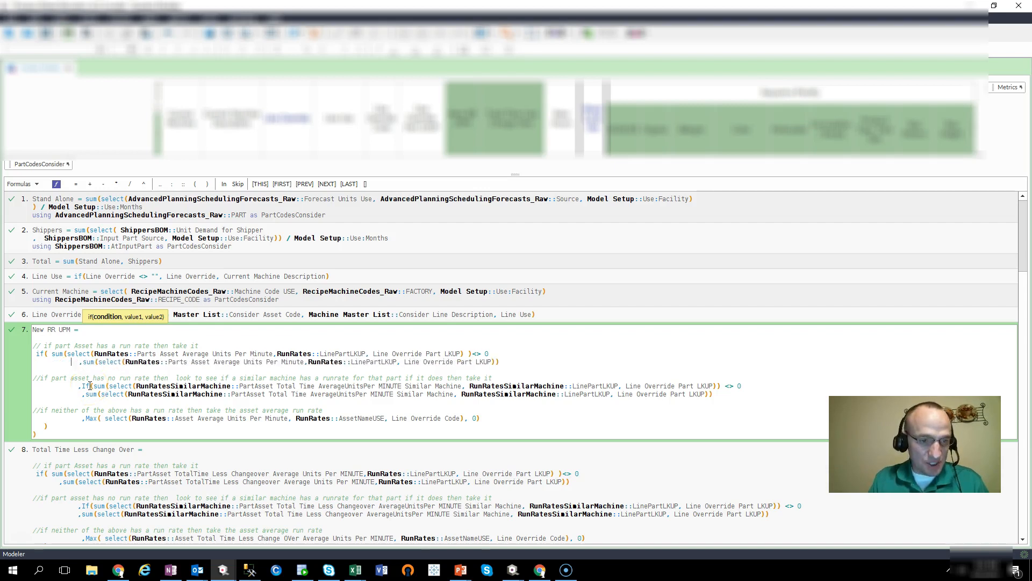
key("BackSpace")
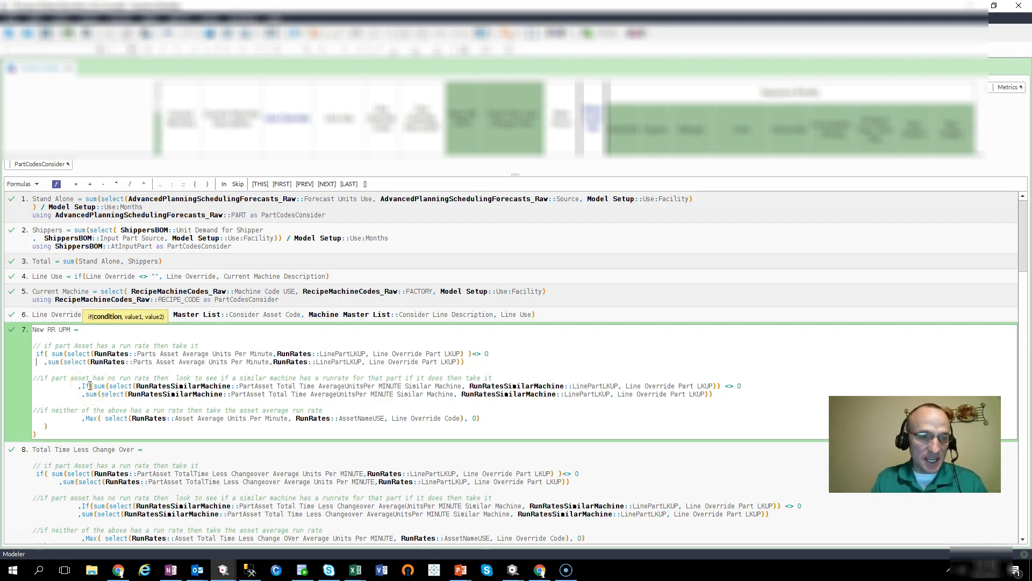
key("Delete")
key("Delete")
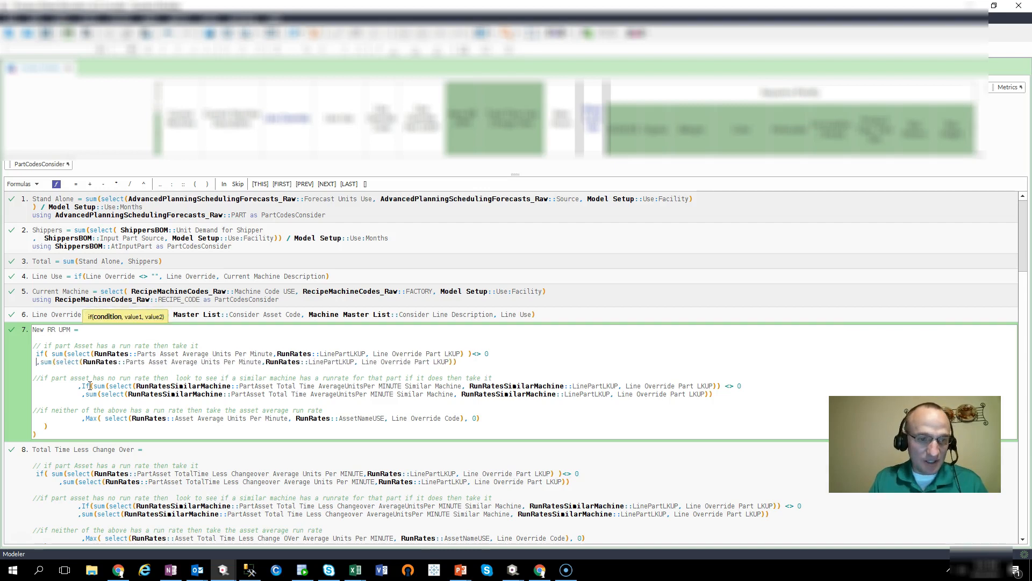
key("Tab")
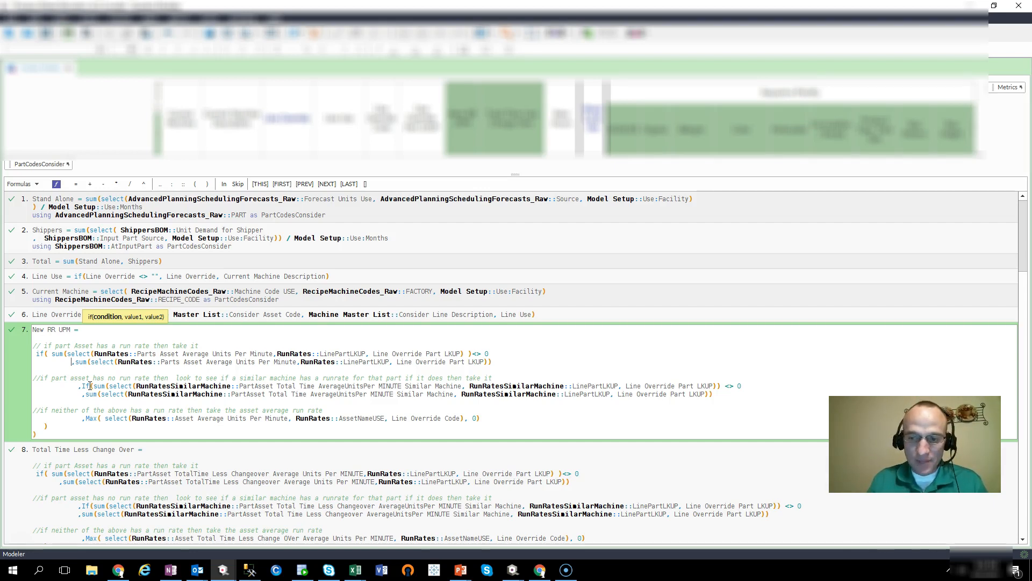
key("Escape")
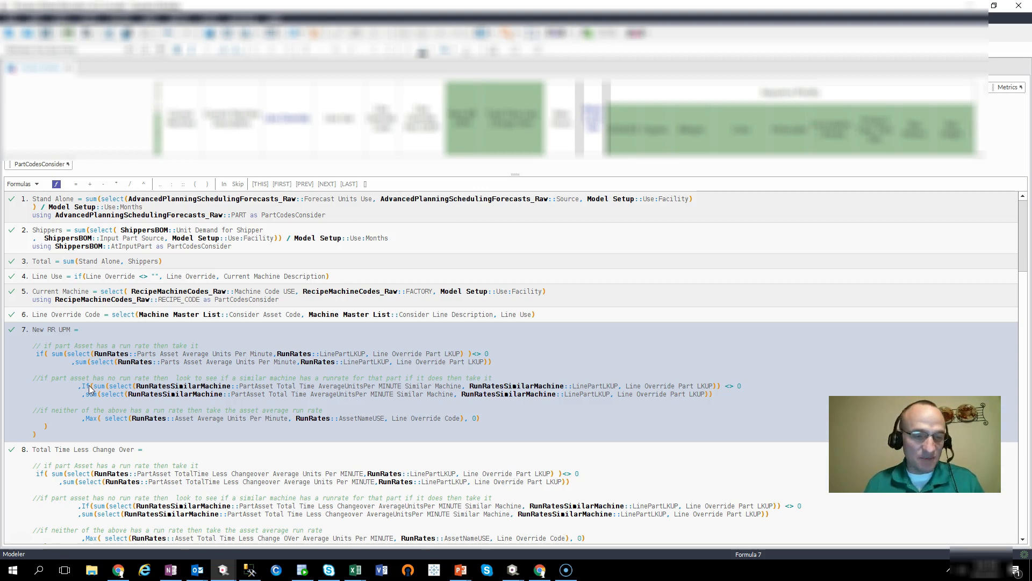
left_click(78, 389)
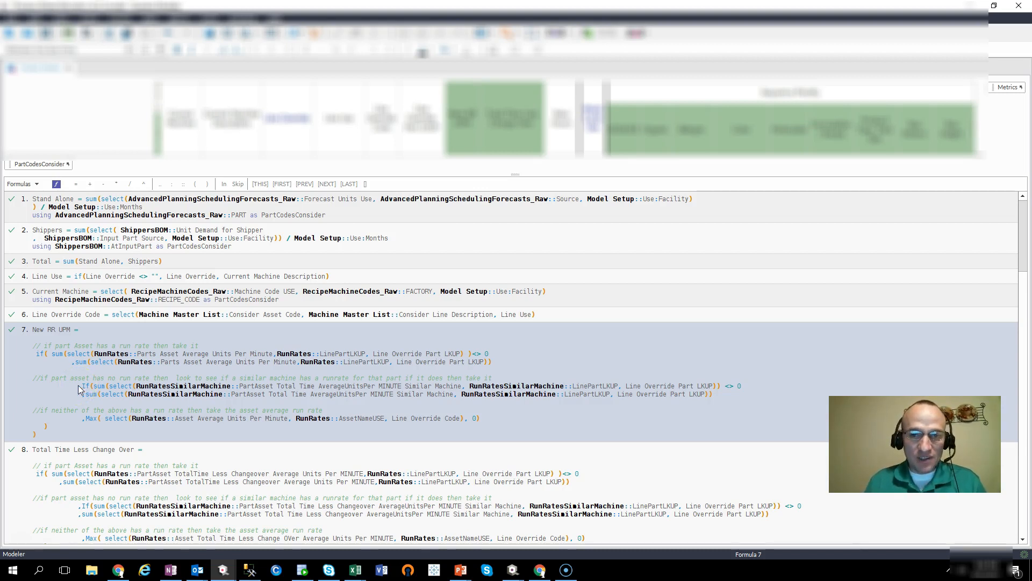